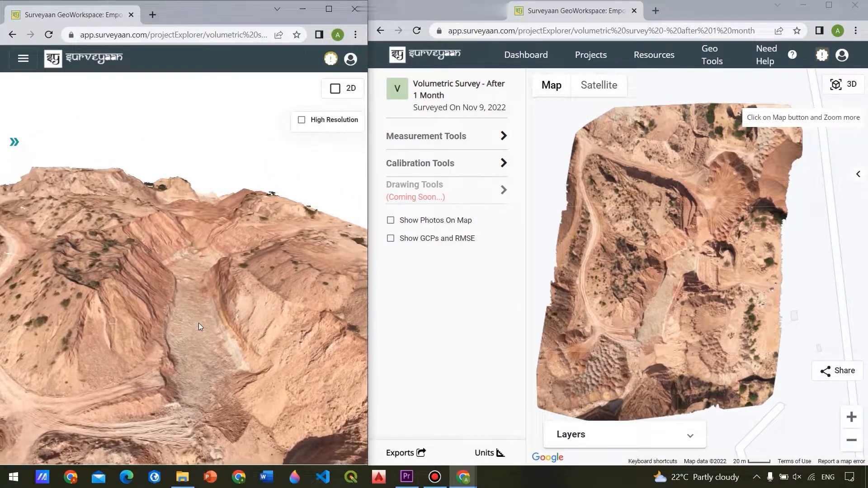
Outline a four-point volume measurement across the excavated strip's east edge, using the DTM for the calculation
scroll(199, 322, "up", 1)
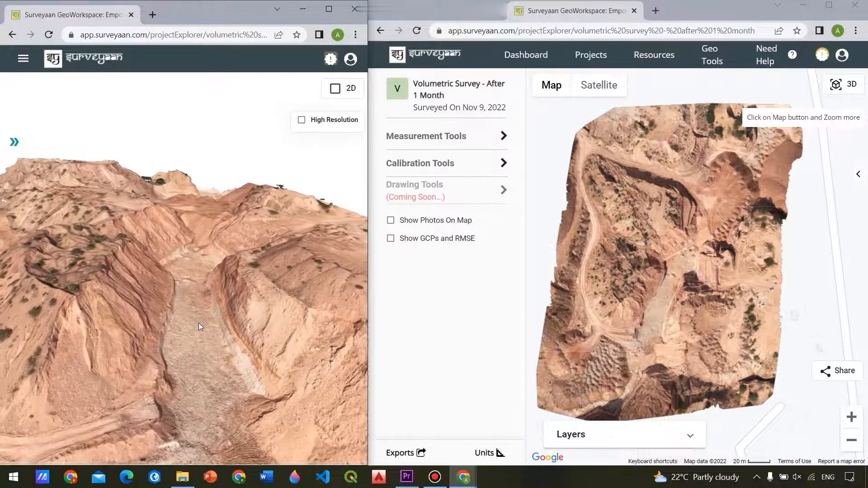
left_click_drag(202, 324, 208, 305)
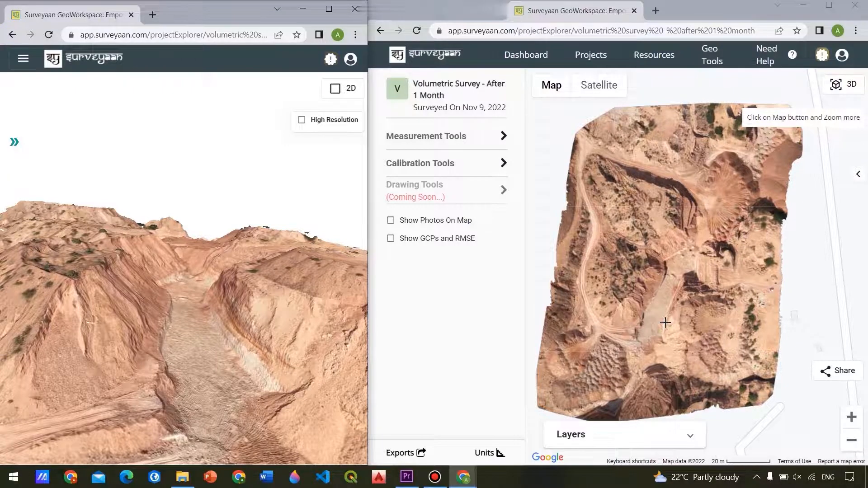
scroll(664, 325, "up", 1)
scroll(662, 312, "up", 1)
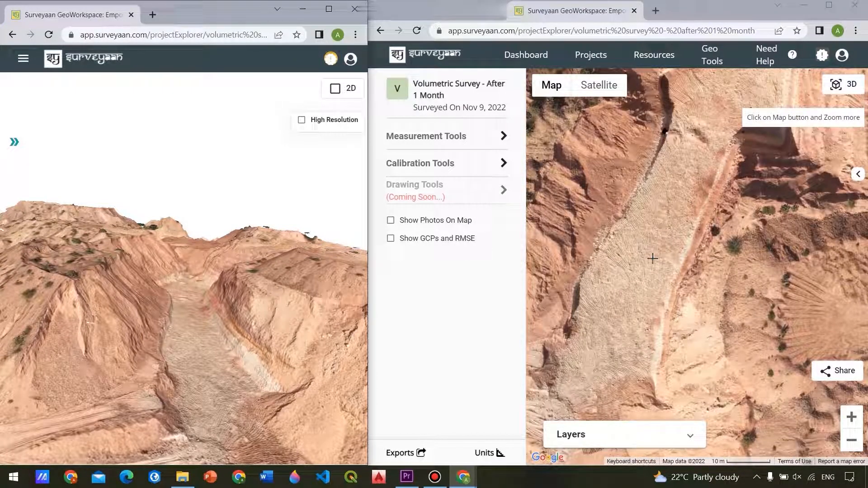
left_click_drag(194, 364, 203, 384)
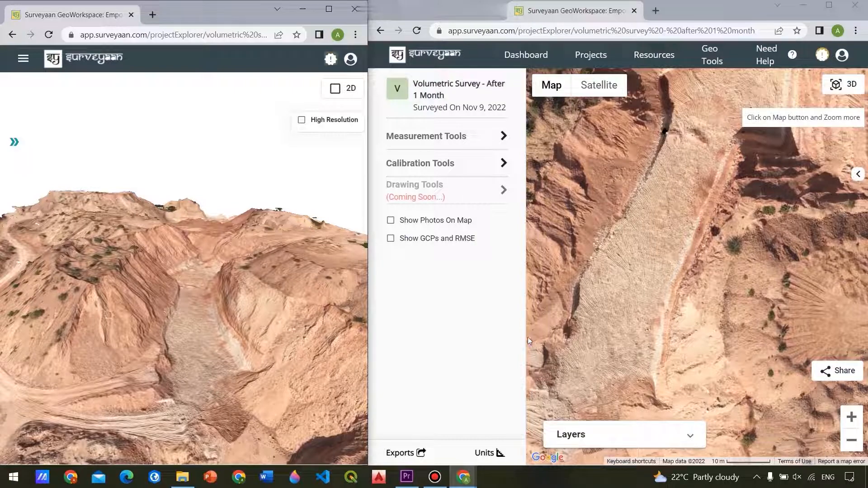
left_click(506, 136)
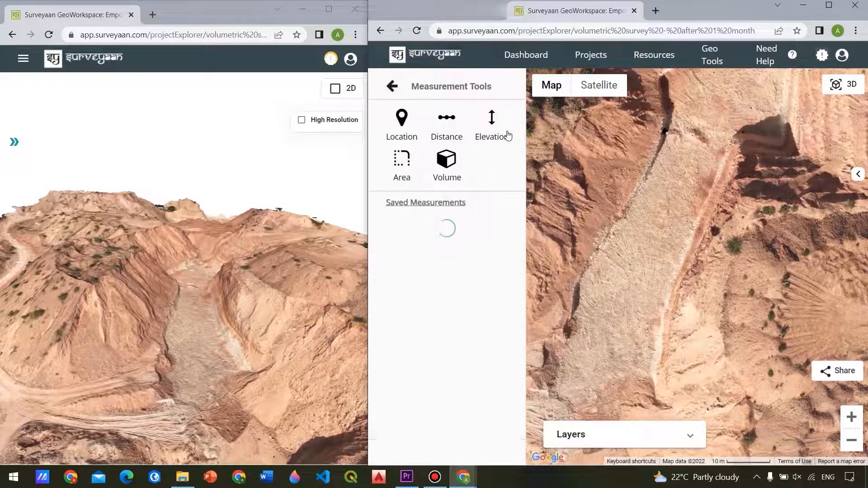
left_click(444, 168)
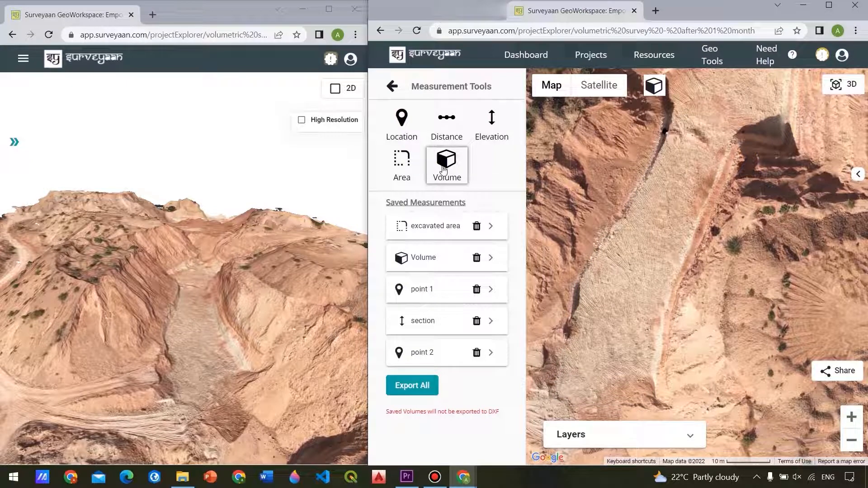
left_click(676, 198)
left_click(760, 211)
left_click(745, 285)
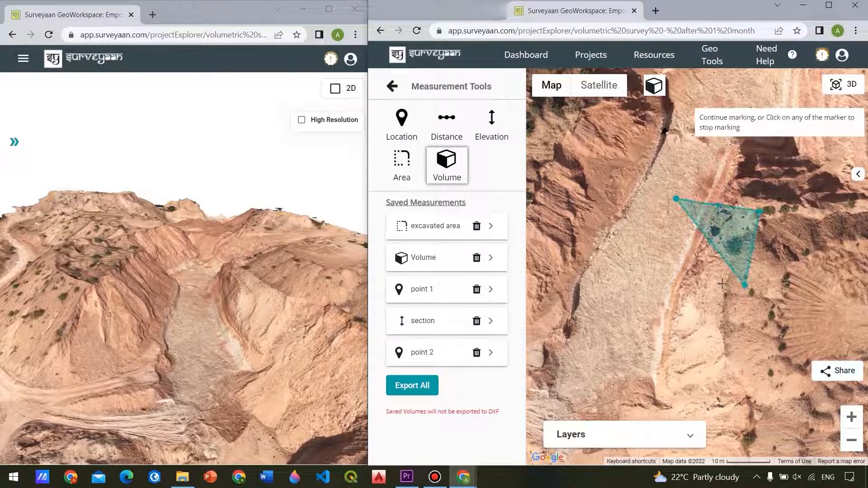
left_click(653, 272)
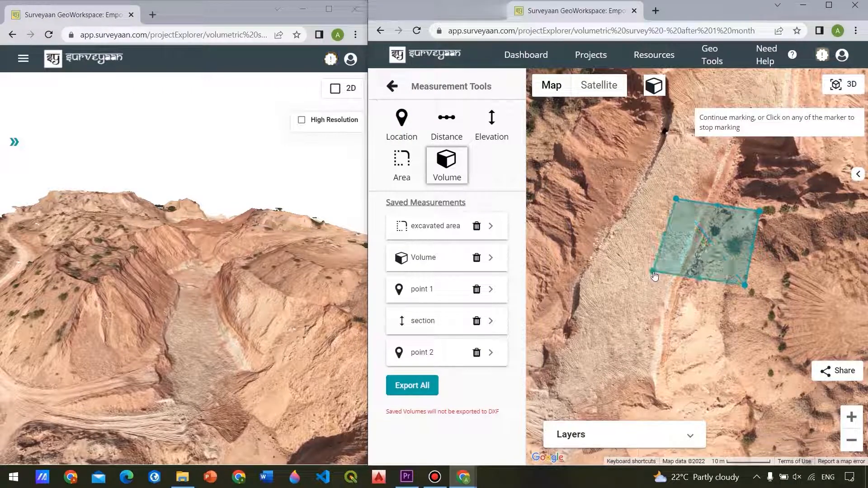
left_click(653, 273)
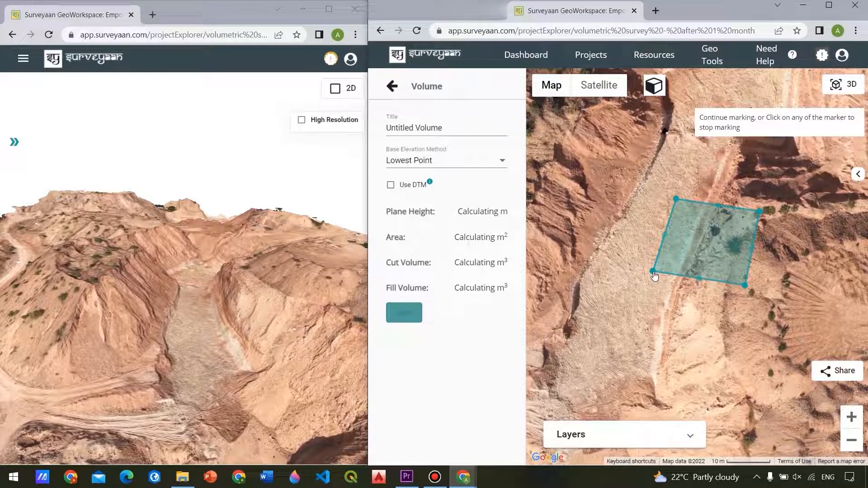
left_click(390, 184)
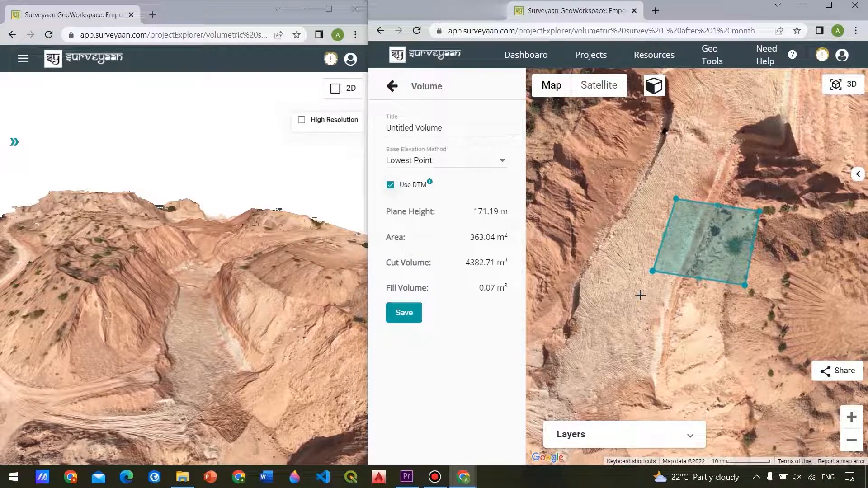
Extend the volume outline's two western corners across the excavated strip onto its opposite bank
left_click_drag(186, 308, 191, 352)
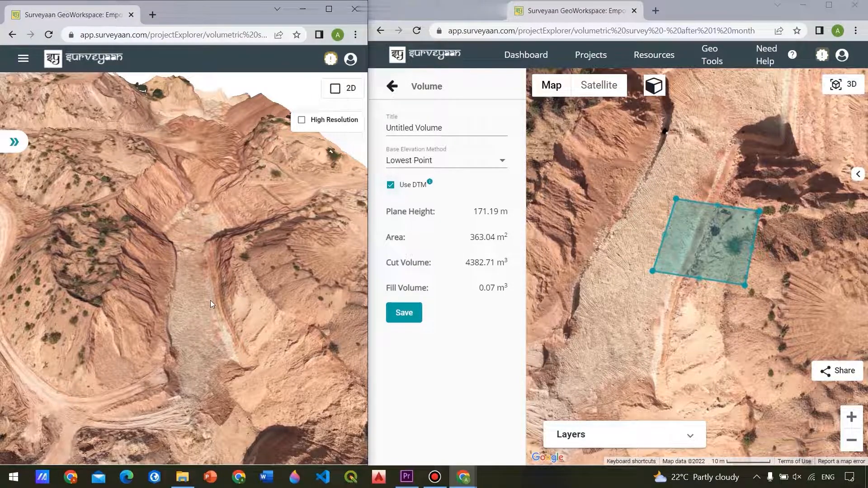
scroll(210, 300, "up", 3)
left_click_drag(238, 305, 219, 288)
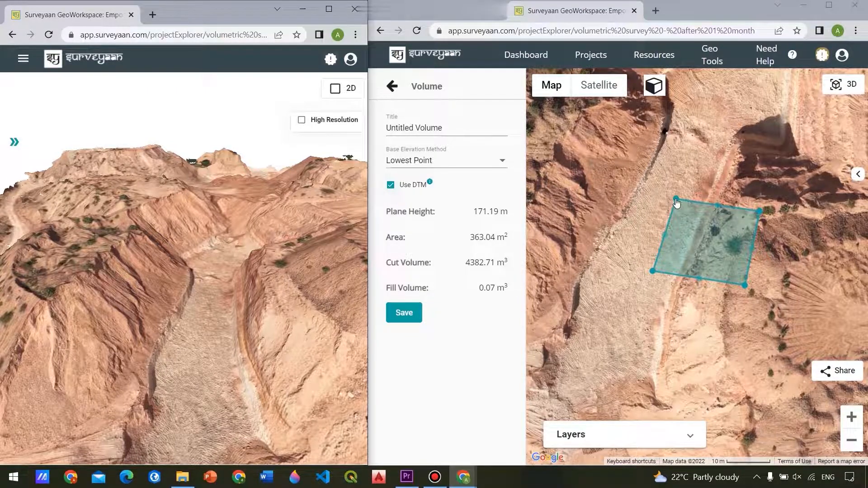
scroll(677, 203, "down", 1)
left_click_drag(677, 199, 629, 175)
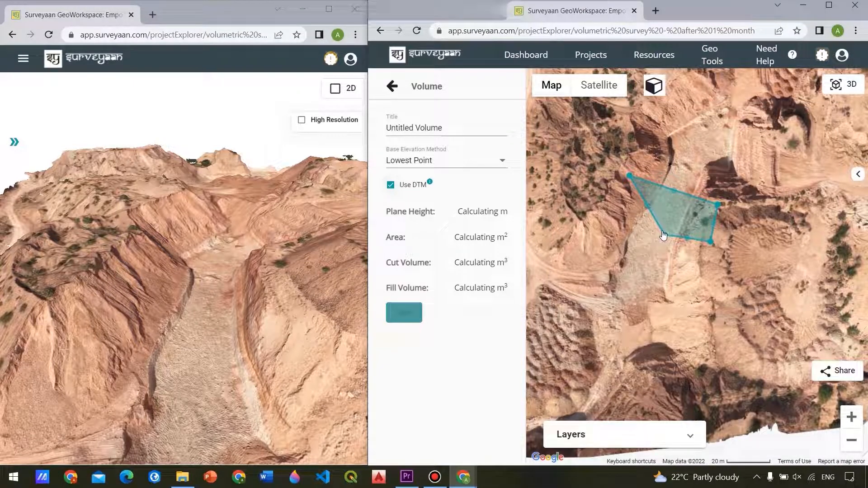
left_click_drag(664, 235, 604, 221)
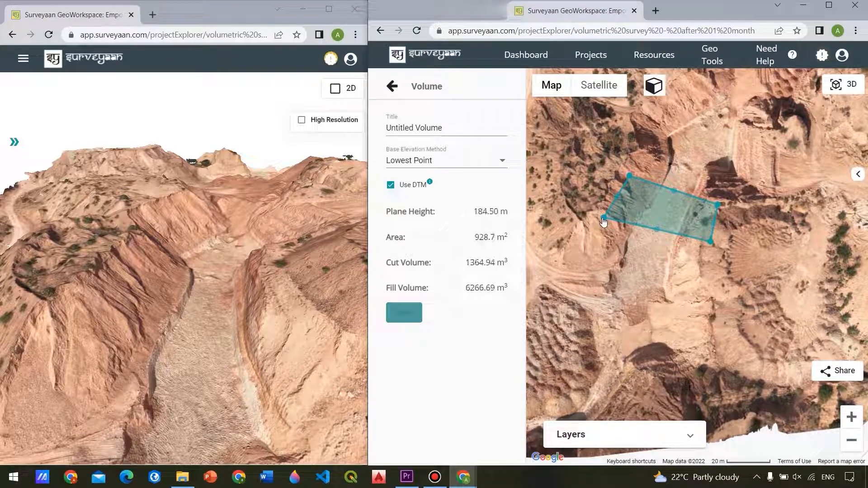
Recalculate the volume with the Linear Fit base elevation method and compare the outlined area with the 3D terrain
left_click(488, 168)
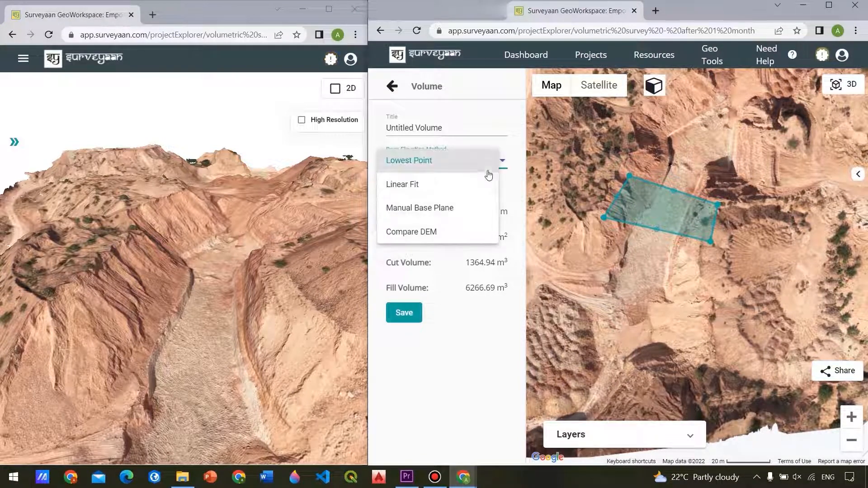
left_click(479, 183)
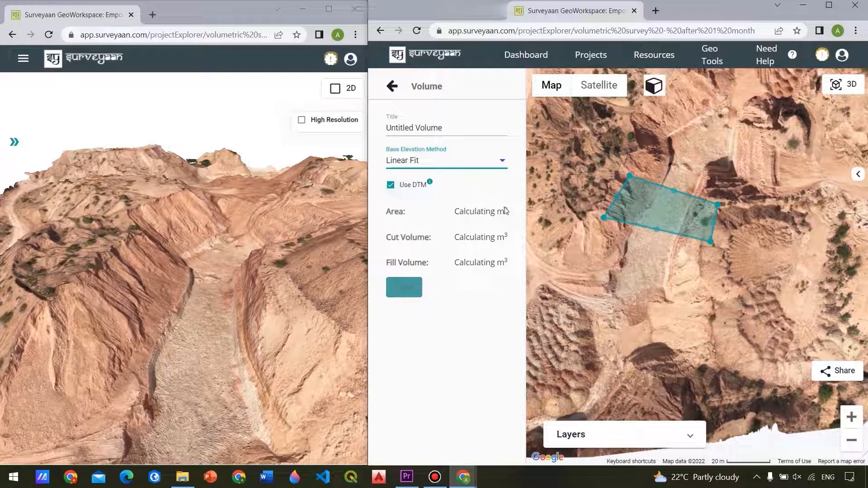
scroll(645, 222, "up", 2)
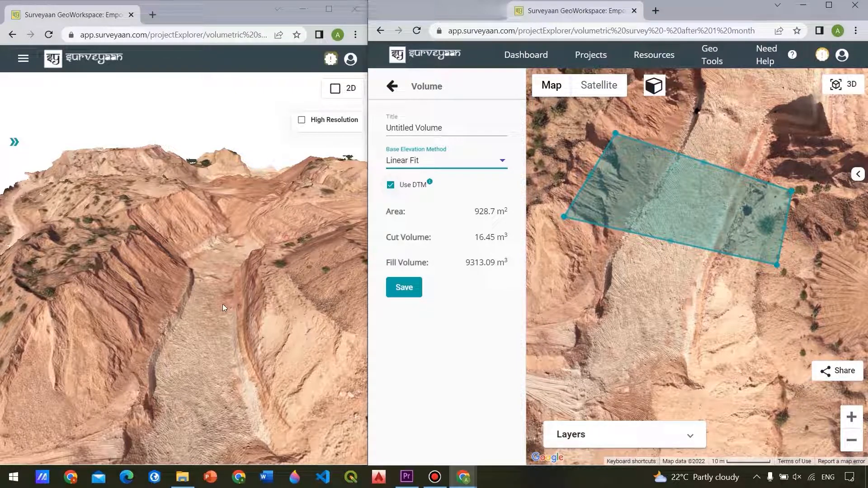
left_click_drag(203, 308, 209, 331)
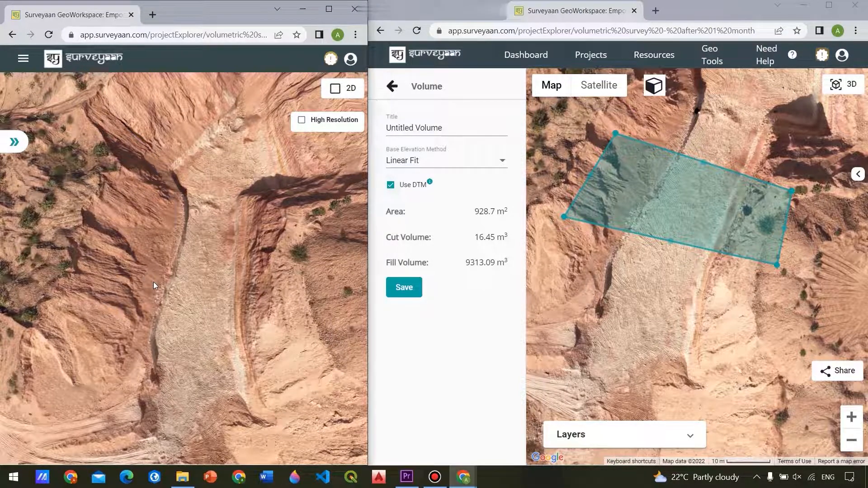
left_click_drag(179, 305, 183, 262)
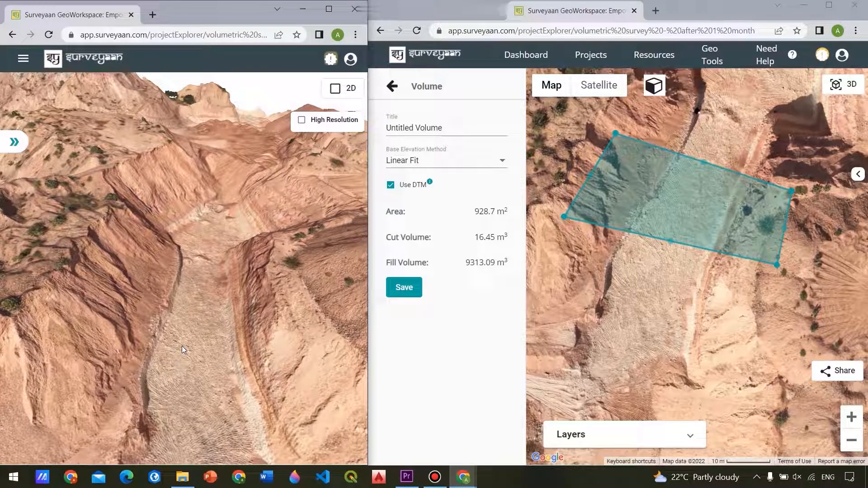
scroll(151, 346, "up", 2)
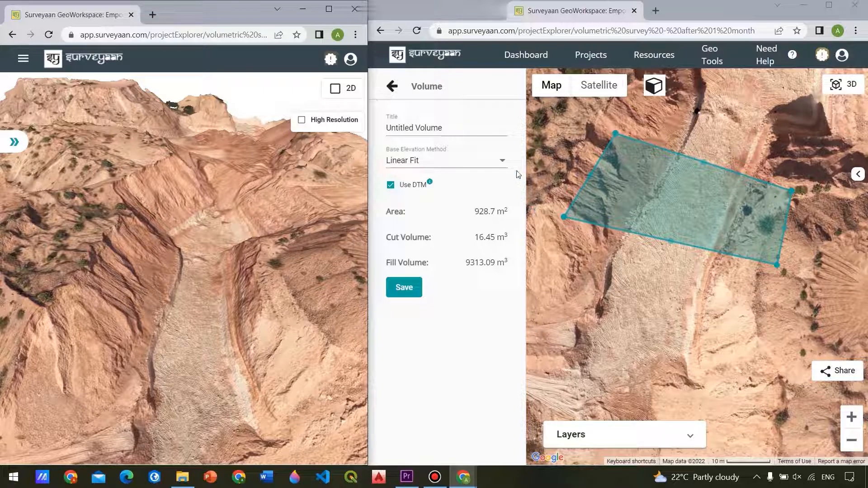
Calculate the volume with the Manual Base Plane method at a base elevation of 350 meters
left_click(503, 162)
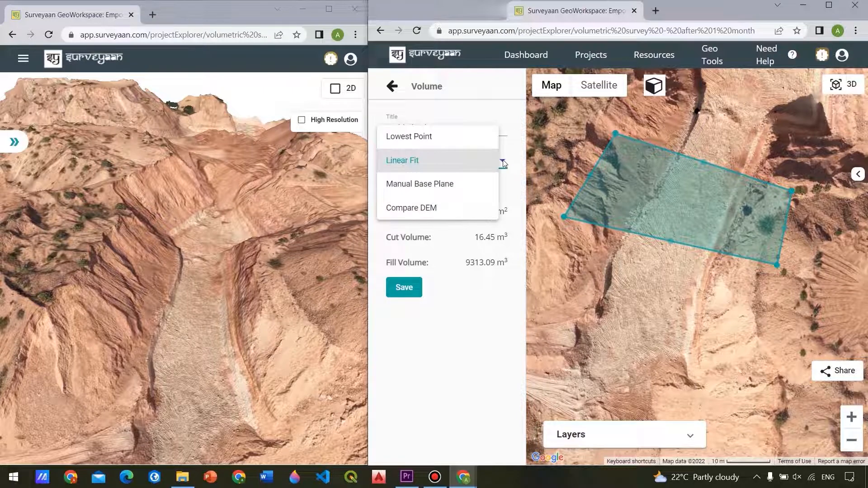
left_click(491, 185)
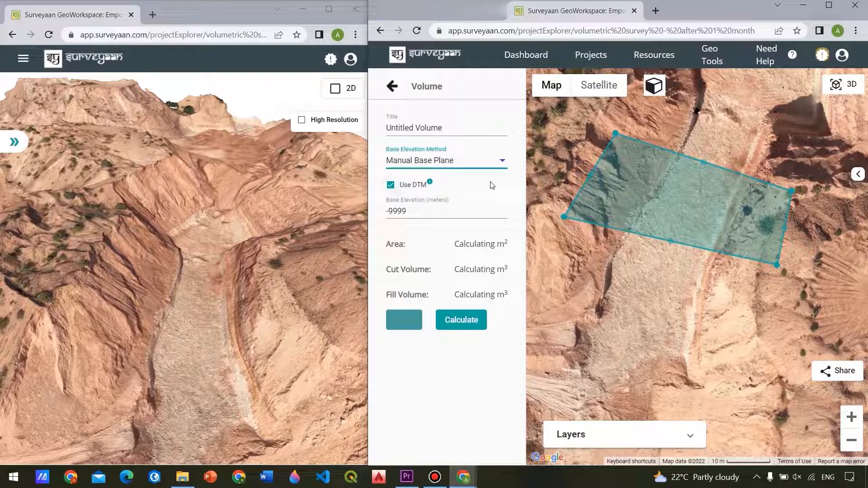
left_click(412, 213)
key("BackSpace")
key("BackSpace")
key("BackSpace")
key("BackSpace")
key("BackSpace")
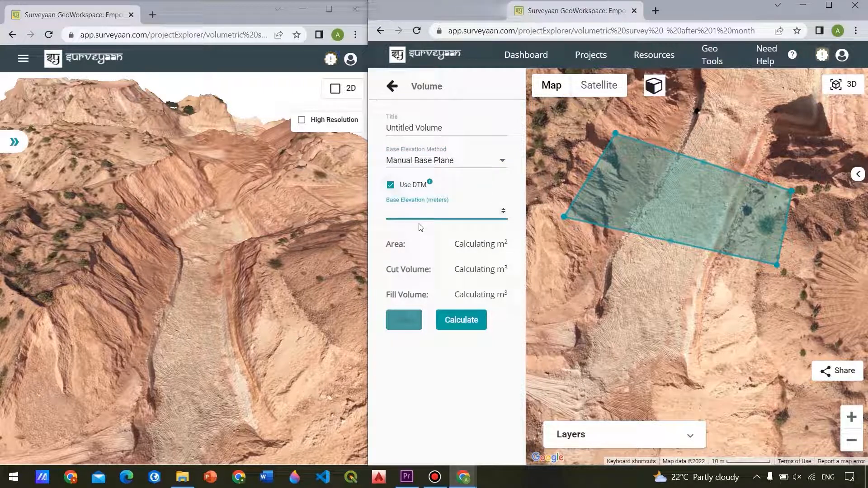
type("350")
left_click(461, 332)
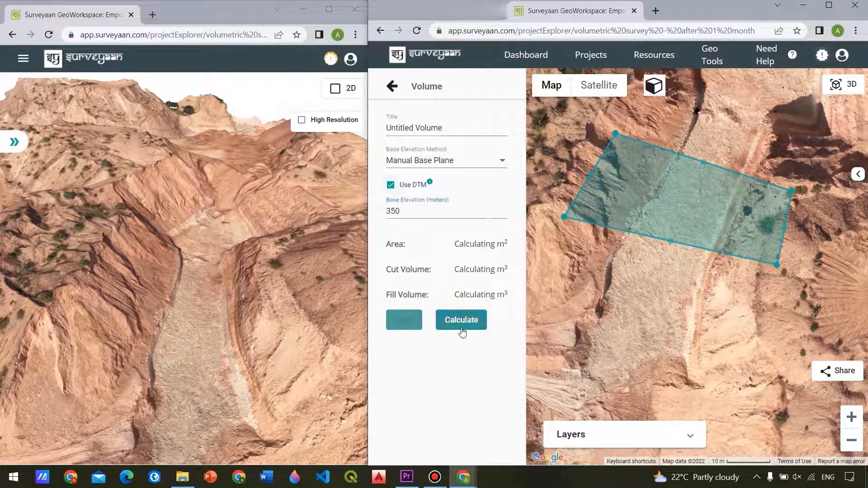
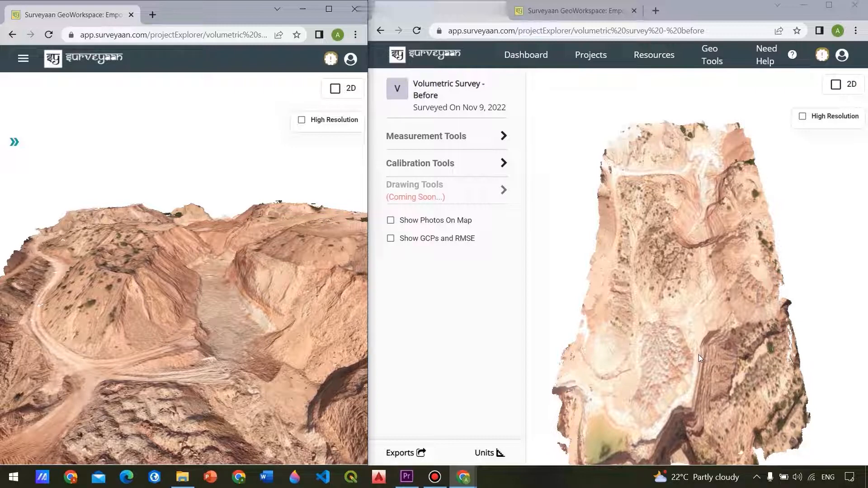
Examine the excavation zone in the 3D model of Volumetric Survey - Before and compare it with the excavated strip's model
mouse_move(699, 355)
left_mouse_down()
mouse_move(695, 327)
mouse_move(735, 321)
mouse_move(690, 331)
mouse_move(689, 341)
left_mouse_up()
scroll(695, 327, "up", 5)
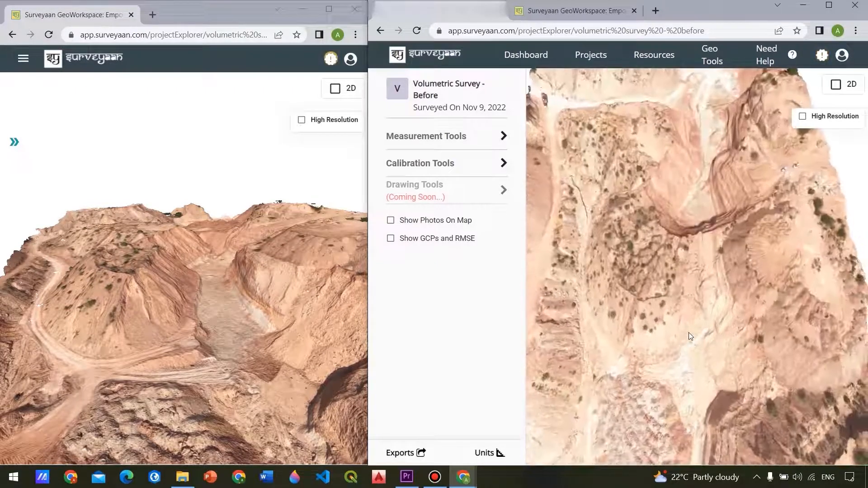
scroll(704, 269, "down", 4)
left_click_drag(713, 216, 712, 242)
scroll(710, 240, "up", 5)
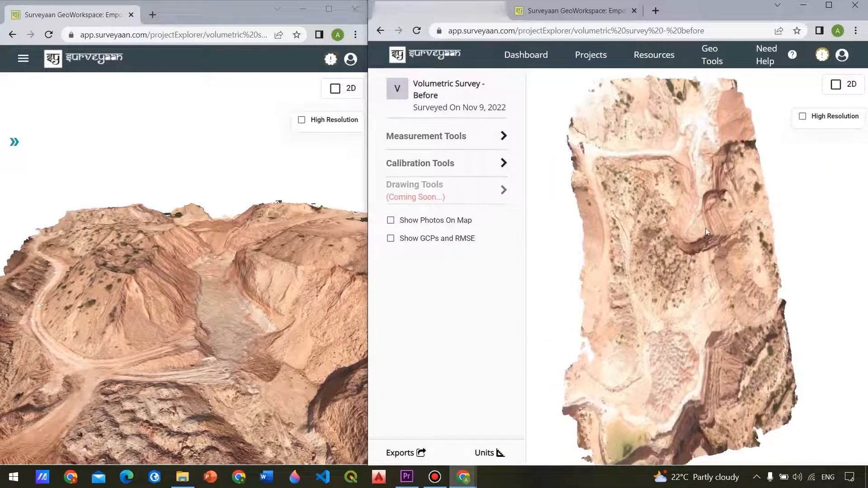
left_click_drag(707, 206, 651, 273)
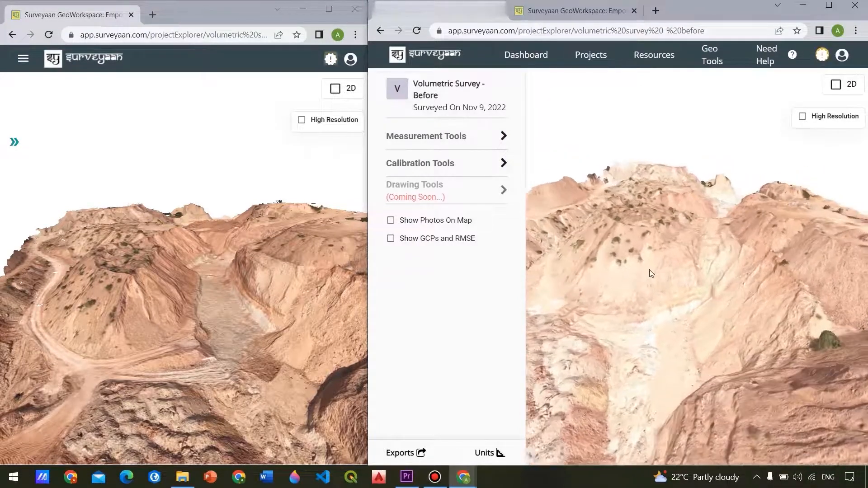
scroll(751, 247, "up", 2)
scroll(745, 297, "up", 2)
left_click_drag(745, 296, 743, 305)
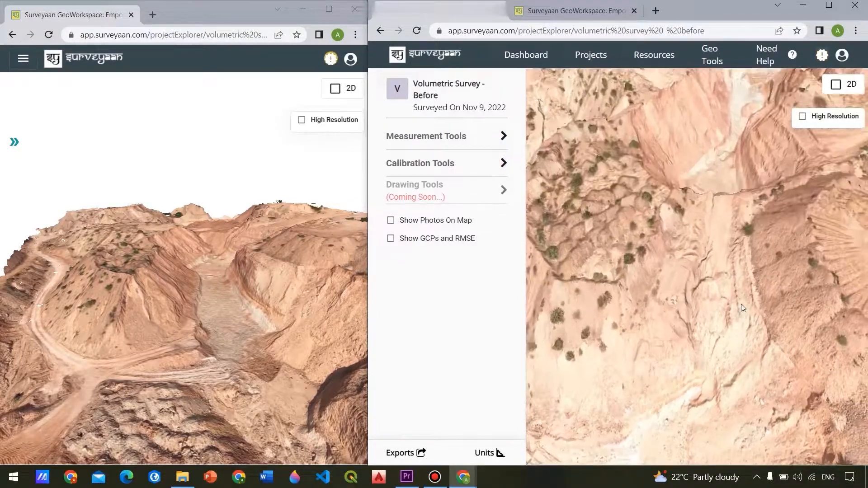
mouse_move(711, 266)
left_mouse_down()
mouse_move(711, 278)
mouse_move(709, 259)
left_mouse_up()
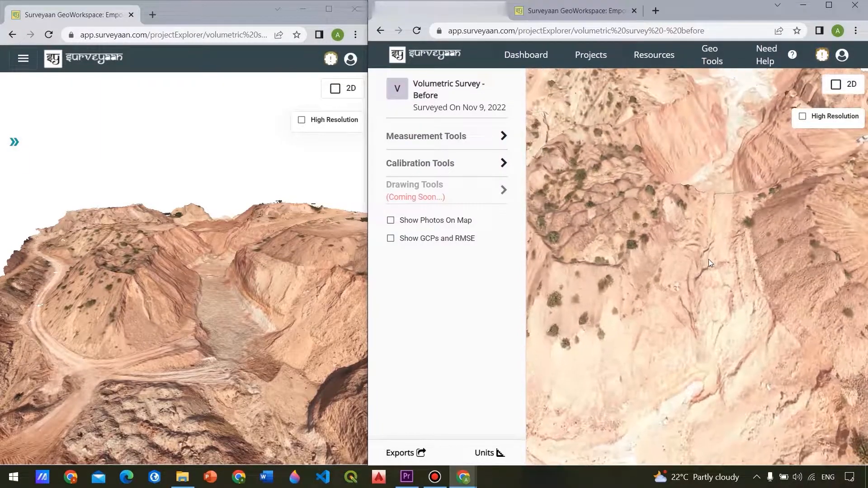
left_click_drag(219, 283, 250, 333)
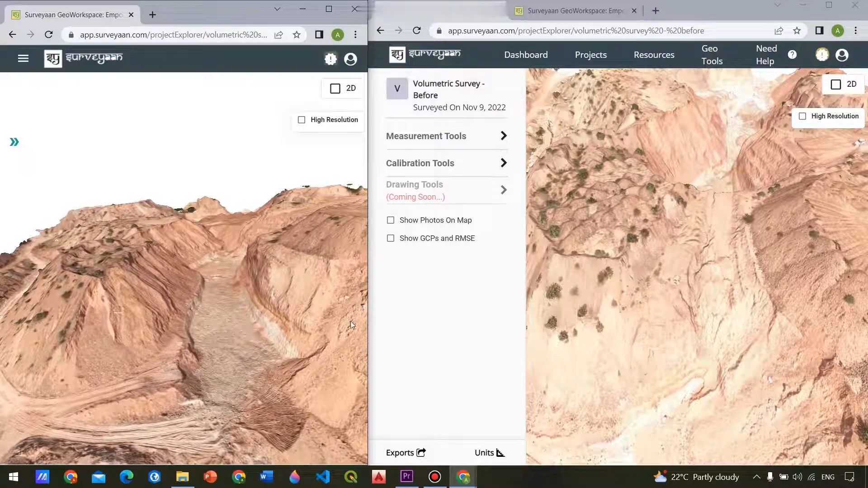
left_click_drag(653, 327, 558, 234)
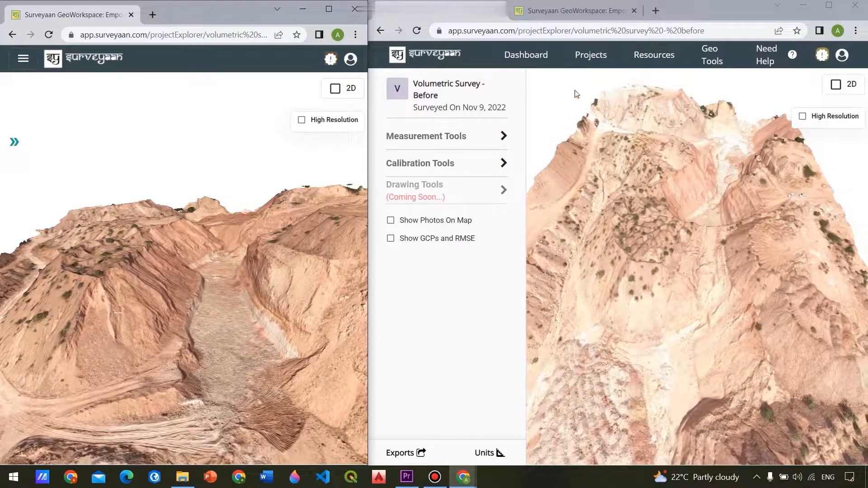
Return to the 2D map of Volumetric Survey - After 1 Month at the excavated strip
left_click(572, 14)
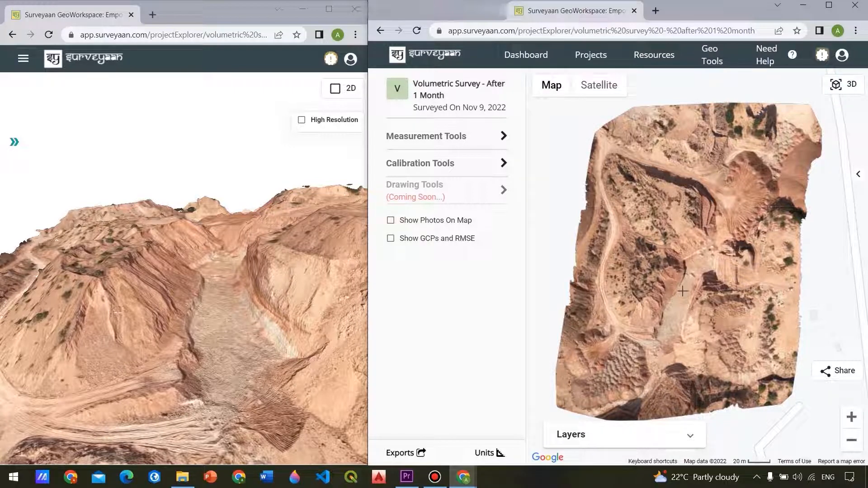
scroll(658, 304, "up", 2)
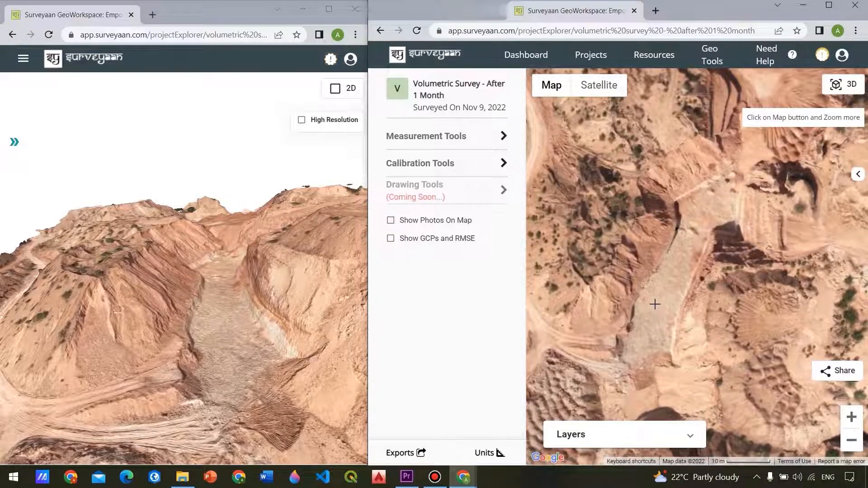
scroll(657, 304, "up", 1)
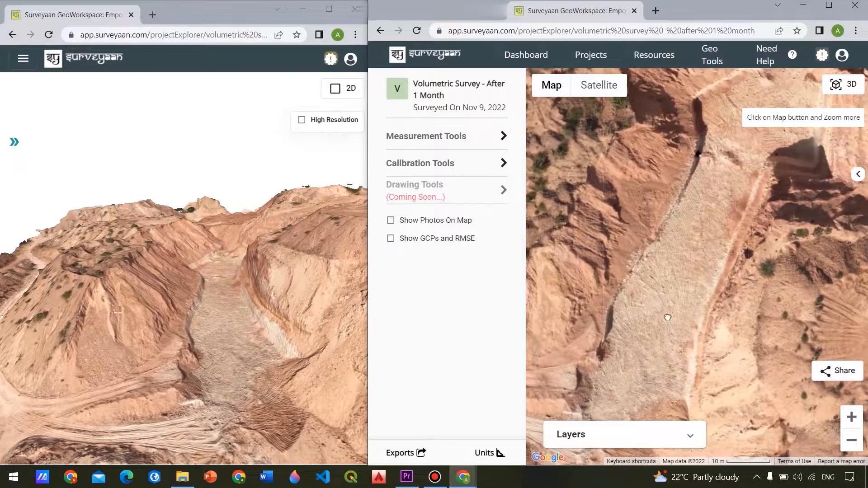
Start a new volume measurement and trace the western edge of the excavated strip from its southern end to its northern end
left_click_drag(668, 318, 668, 299)
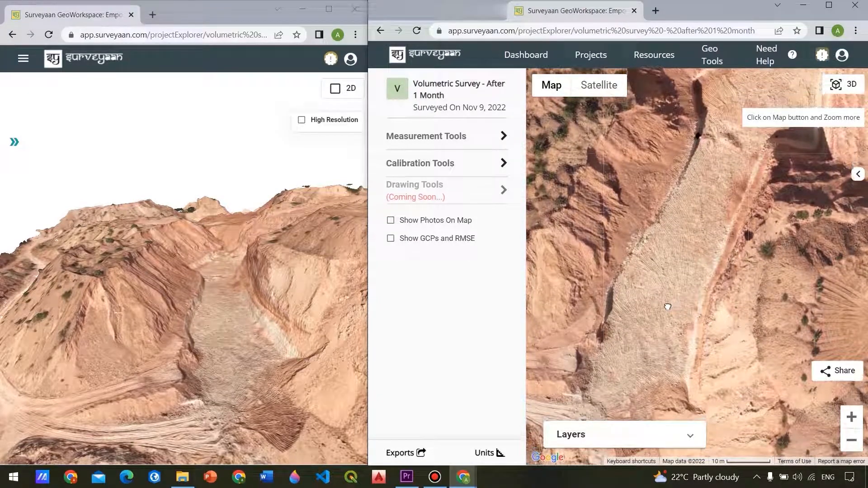
left_click(481, 136)
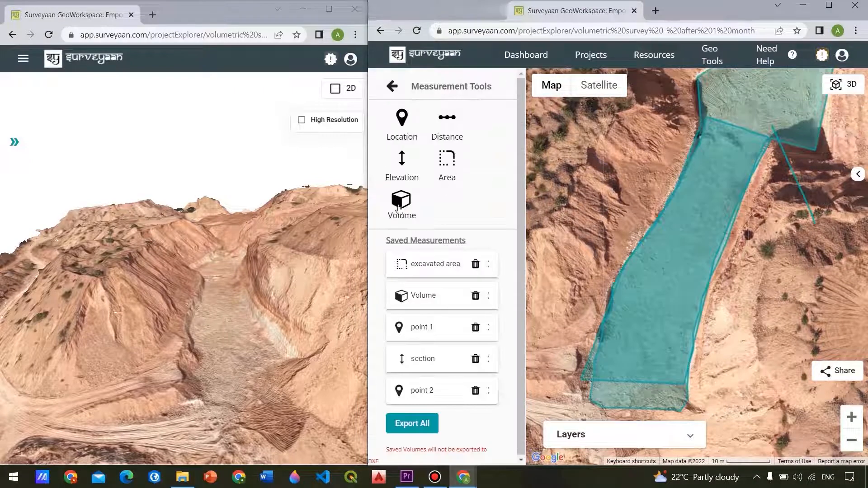
left_click(400, 206)
left_click(608, 354)
left_click(611, 328)
left_click(613, 304)
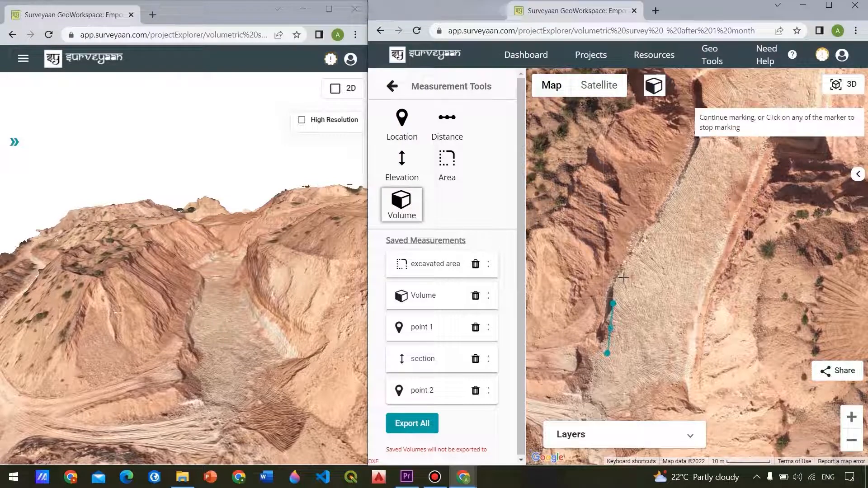
left_click(648, 243)
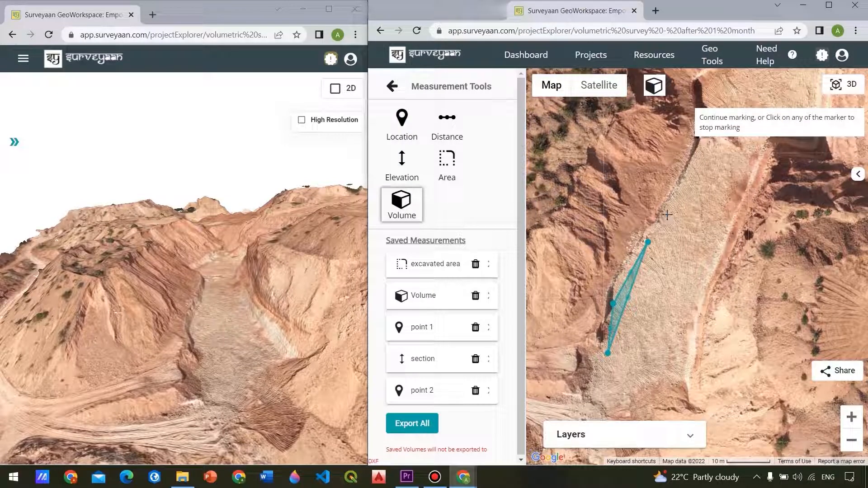
left_click(667, 215)
left_click(692, 171)
left_click(699, 143)
left_click(713, 104)
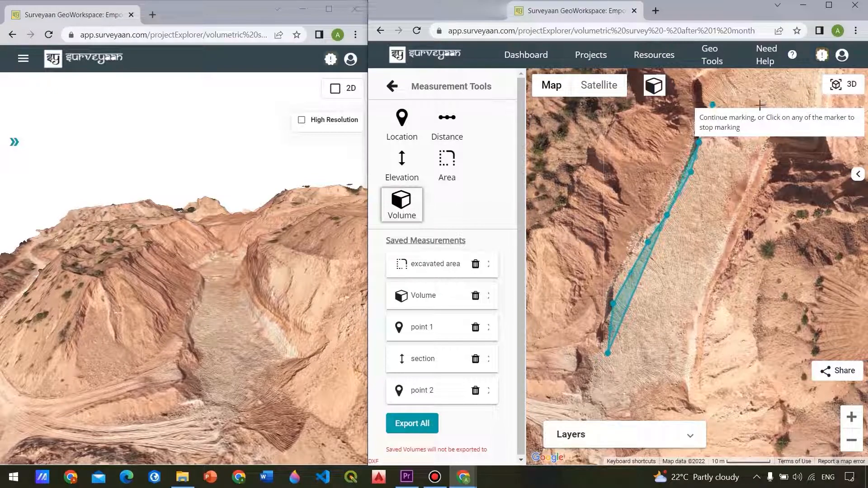
Trace the strip's eastern edge back south and close the outline with a slightly outward-bent southern edge, enclosing about 951 m²
left_click(763, 105)
left_click(758, 150)
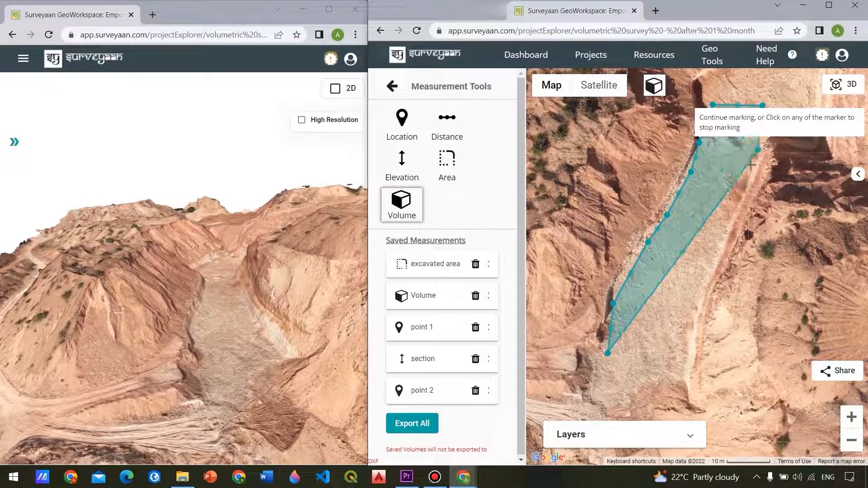
left_click(736, 211)
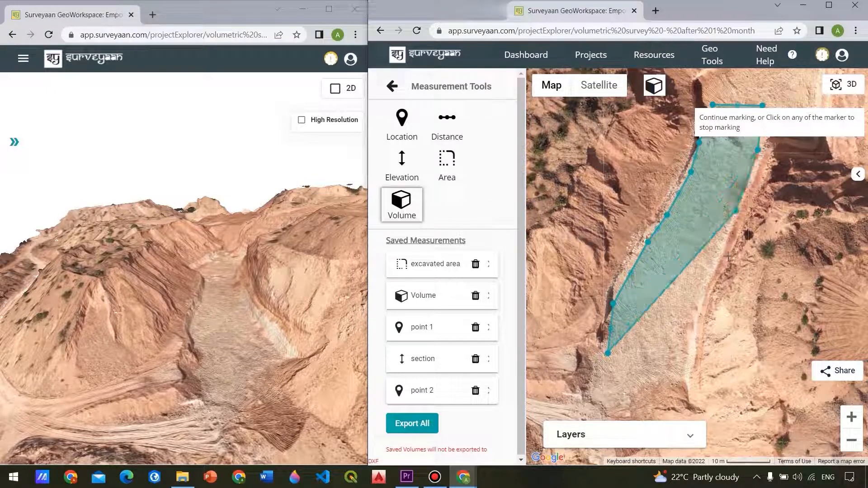
left_click(699, 305)
left_click(679, 348)
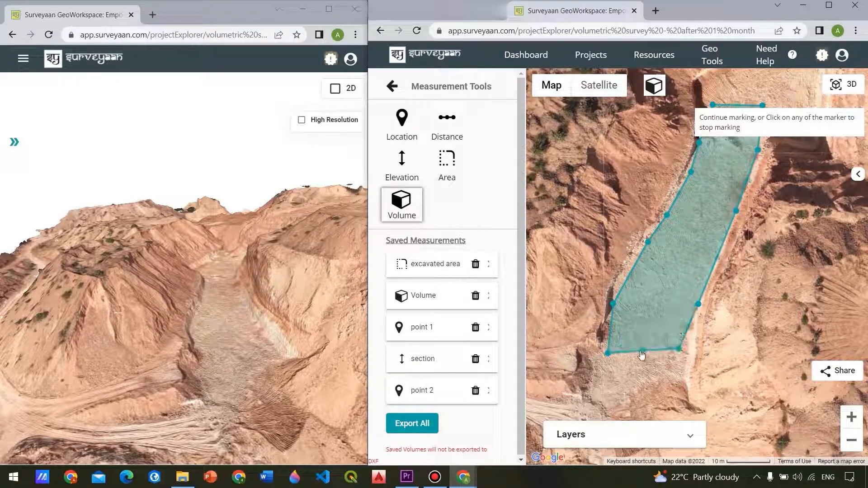
left_click_drag(642, 353, 638, 363)
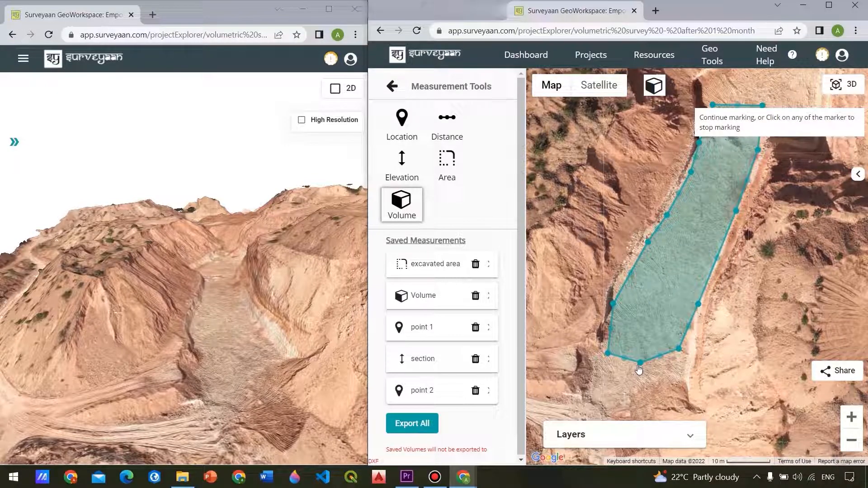
left_click(639, 367)
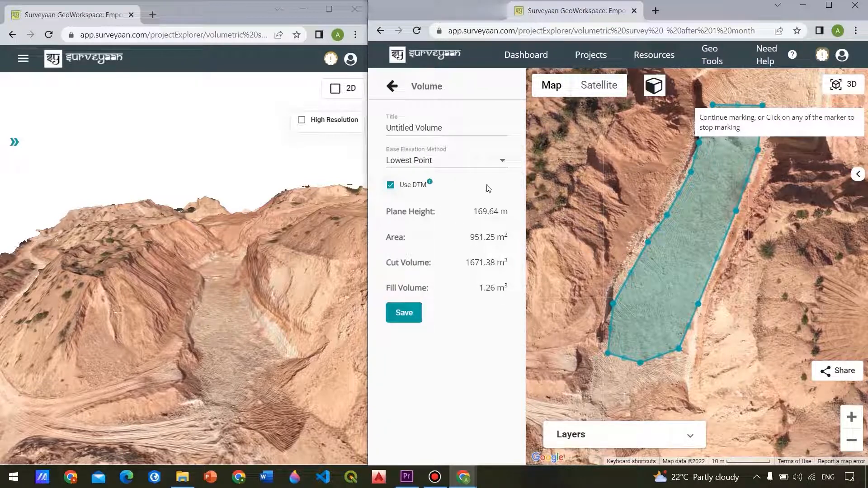
Calculate the volume with the Compare DEM base elevation method against the project volumetric survey - before
left_click(488, 165)
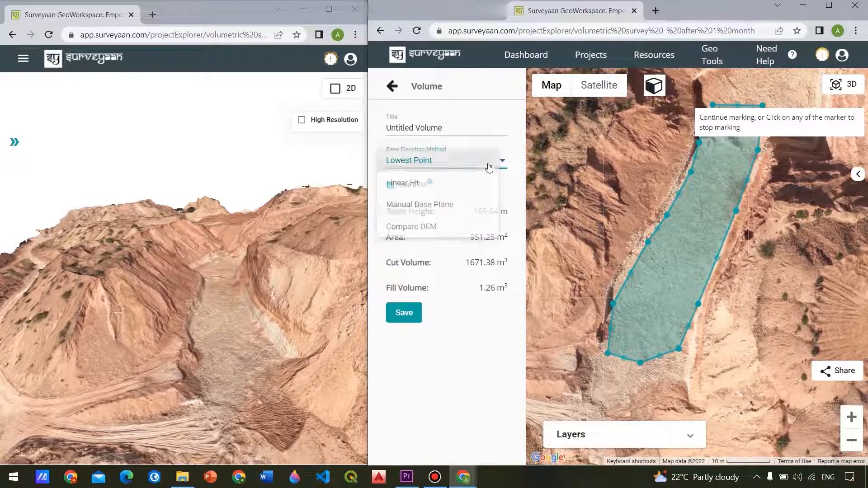
left_click(448, 232)
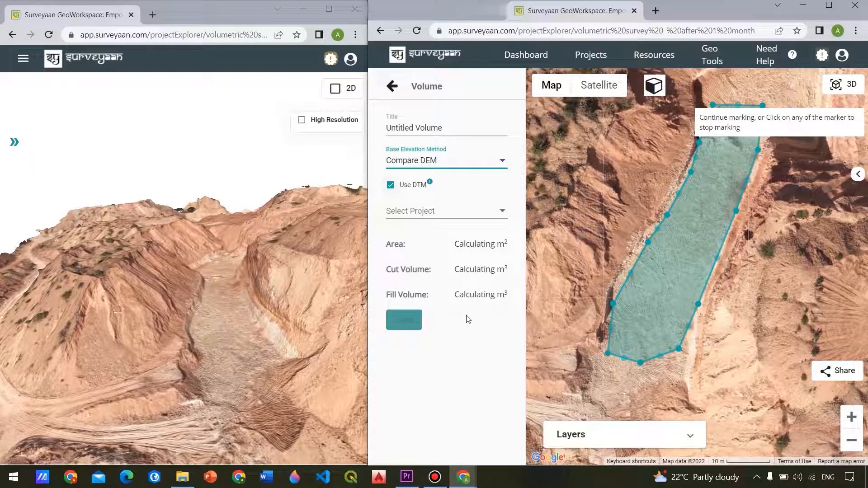
left_click(500, 216)
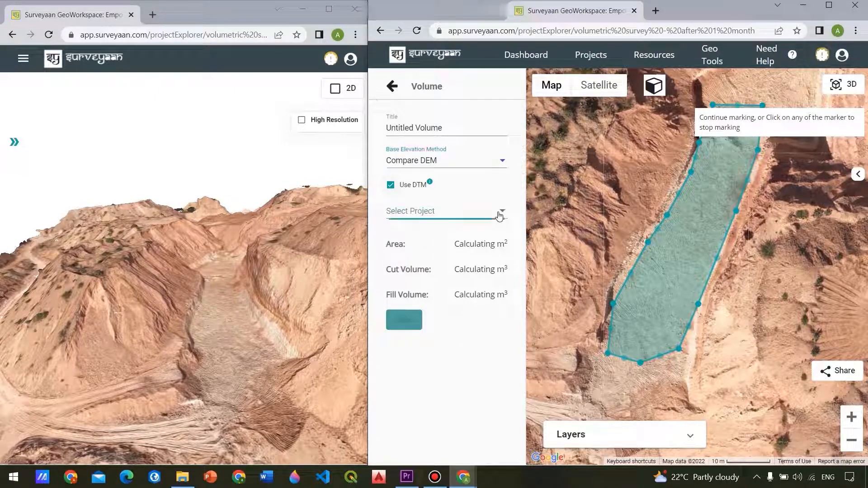
scroll(448, 279, "down", 10)
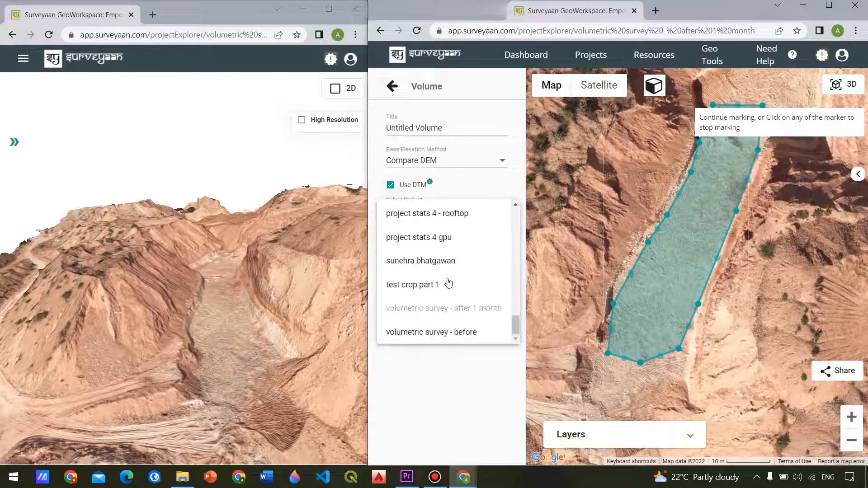
left_click(445, 331)
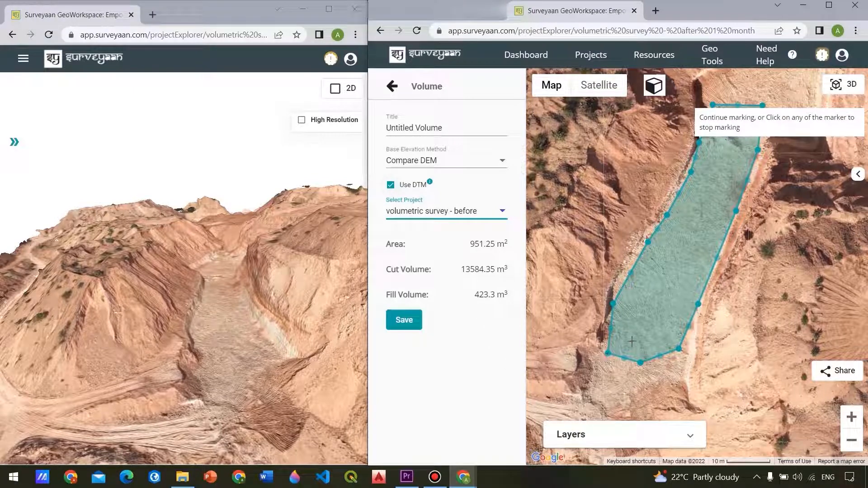
Examine the excavated strip in the 3D model from several angles and compare it with the outlined area on the 2D map
scroll(669, 306, "down", 1)
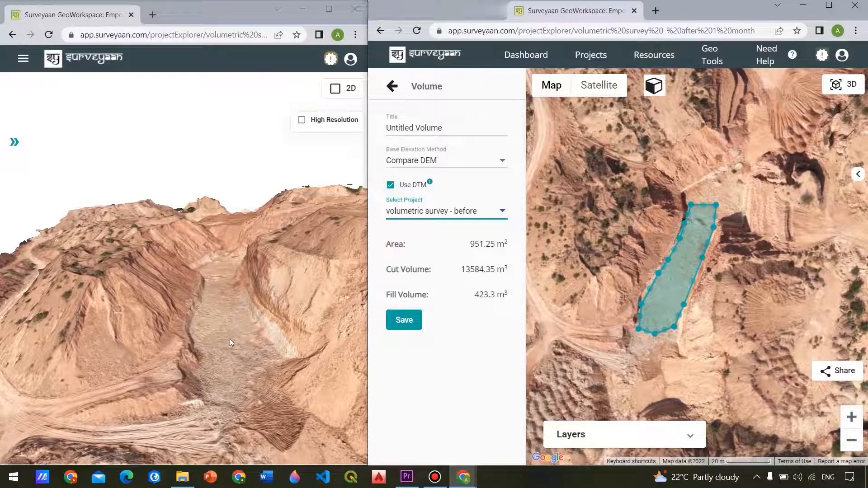
scroll(229, 338, "up", 3)
left_click_drag(240, 322, 240, 355)
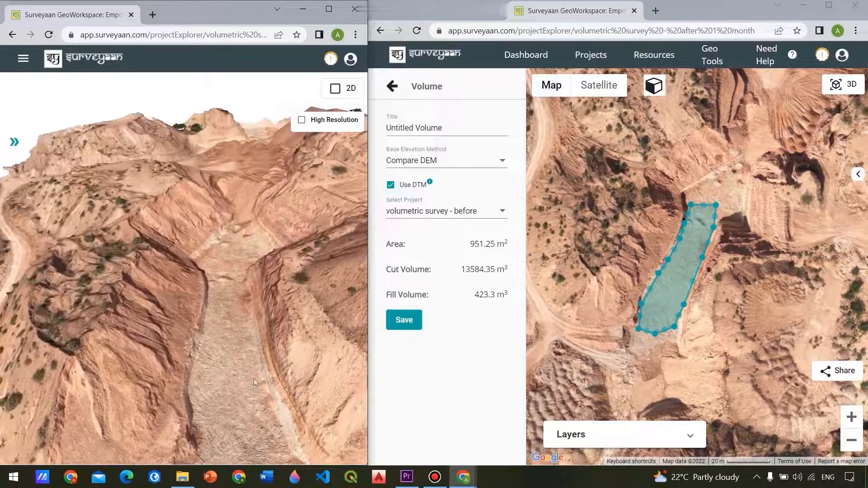
left_click_drag(262, 393, 227, 382)
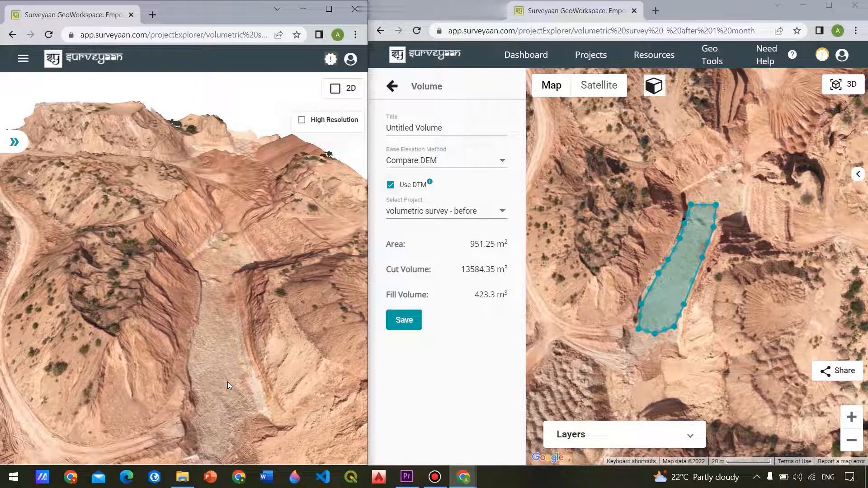
left_click_drag(227, 381, 236, 375)
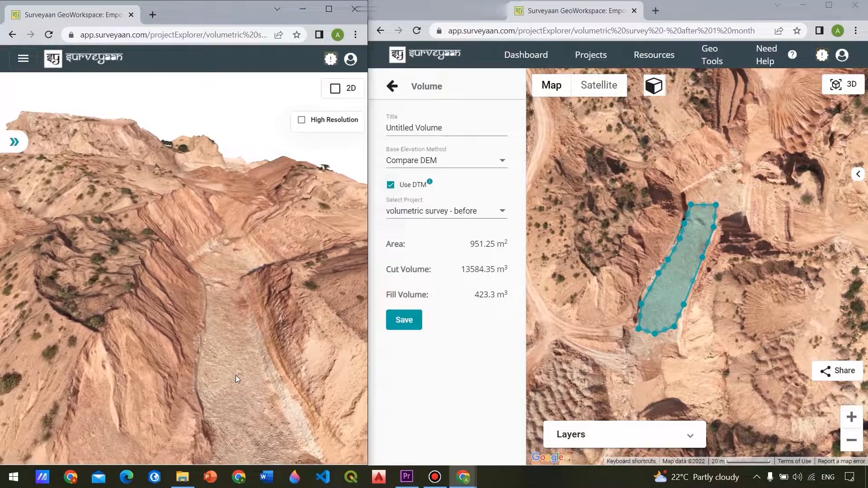